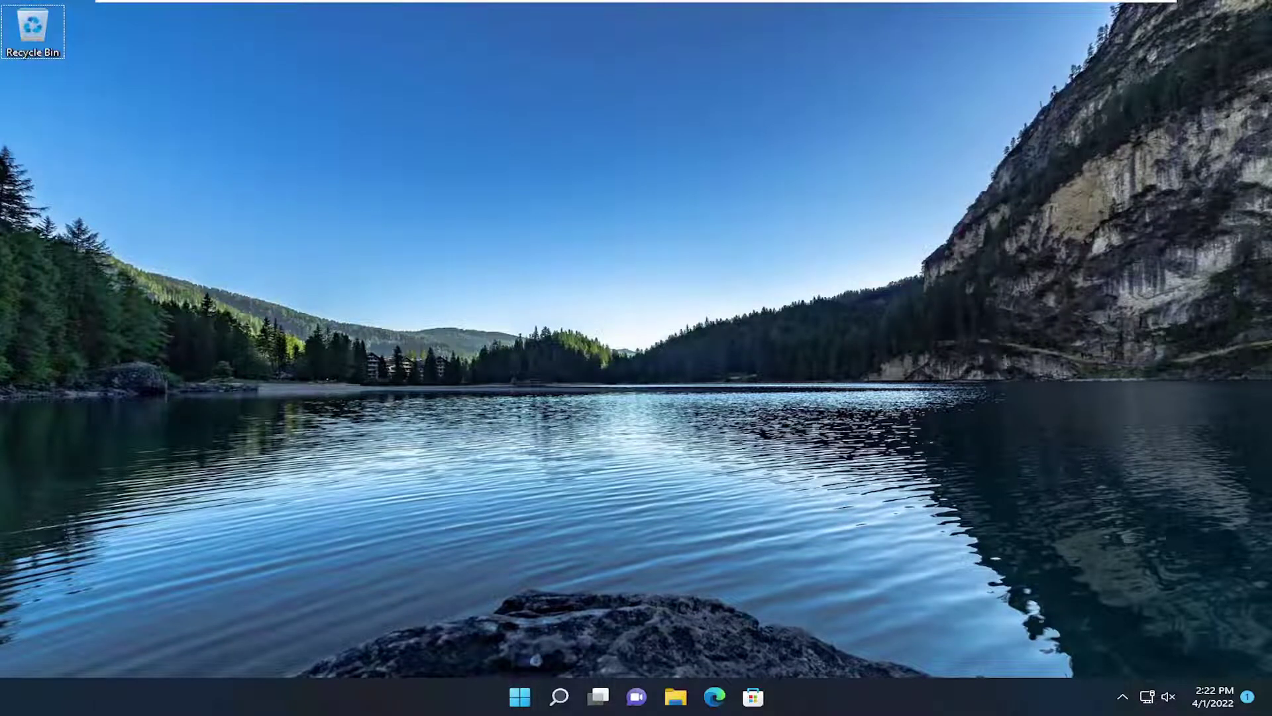
Search Windows for 'troubleshoot' and open the Troubleshoot settings page
{"action": "left_click", "coordinate": [559, 697]}
{"action": "type", "text": "troubleshoot"}
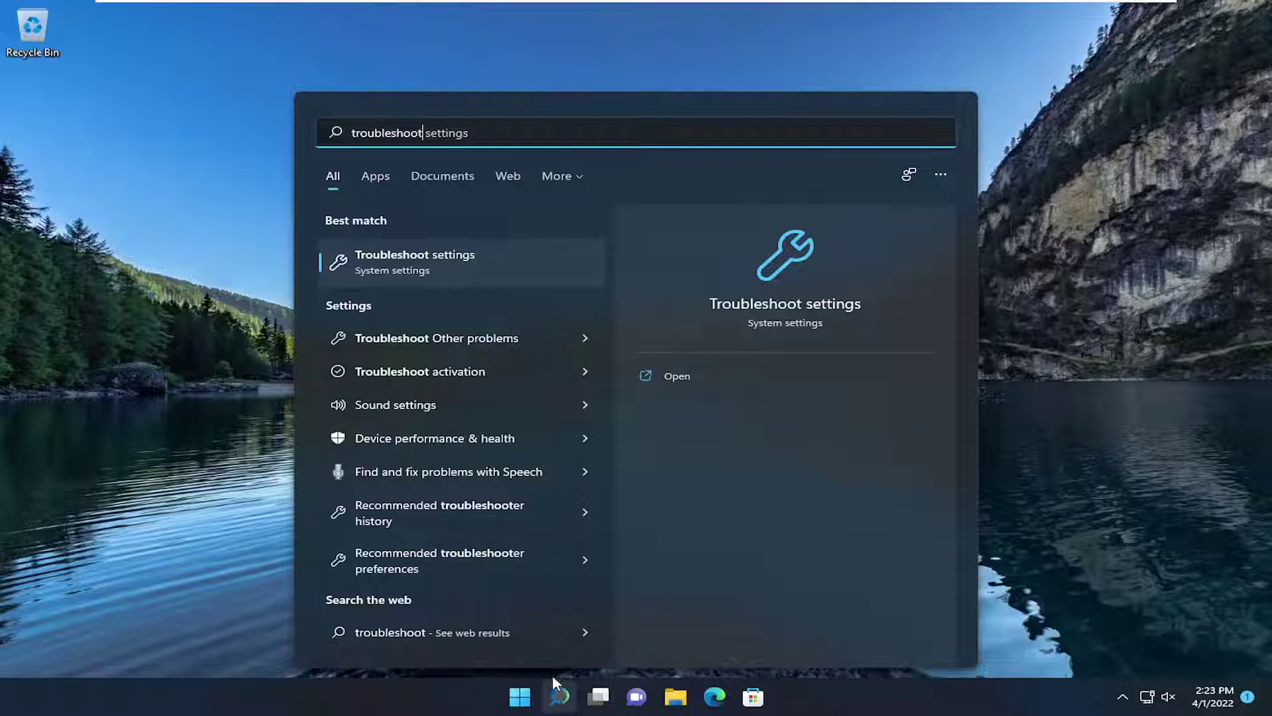
{"action": "left_click", "coordinate": [441, 260]}
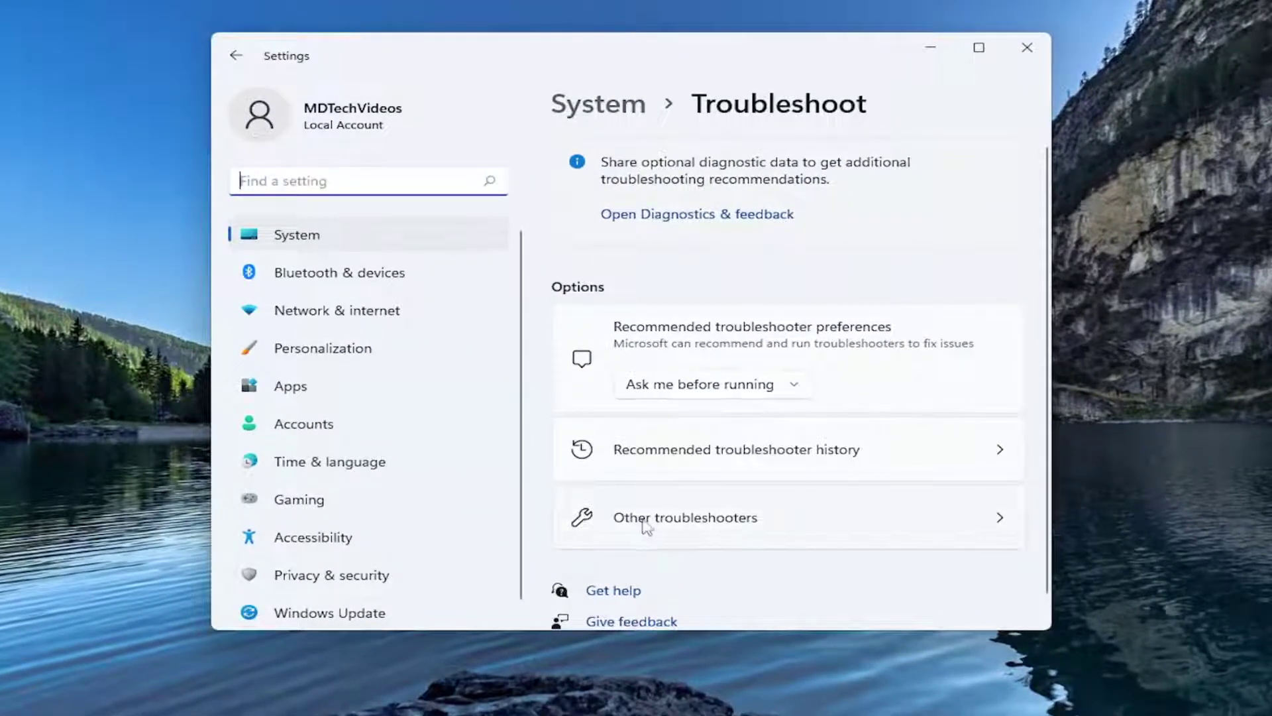
Run the Power troubleshooter from Other troubleshooters and dismiss its report
{"action": "left_click", "coordinate": [654, 518]}
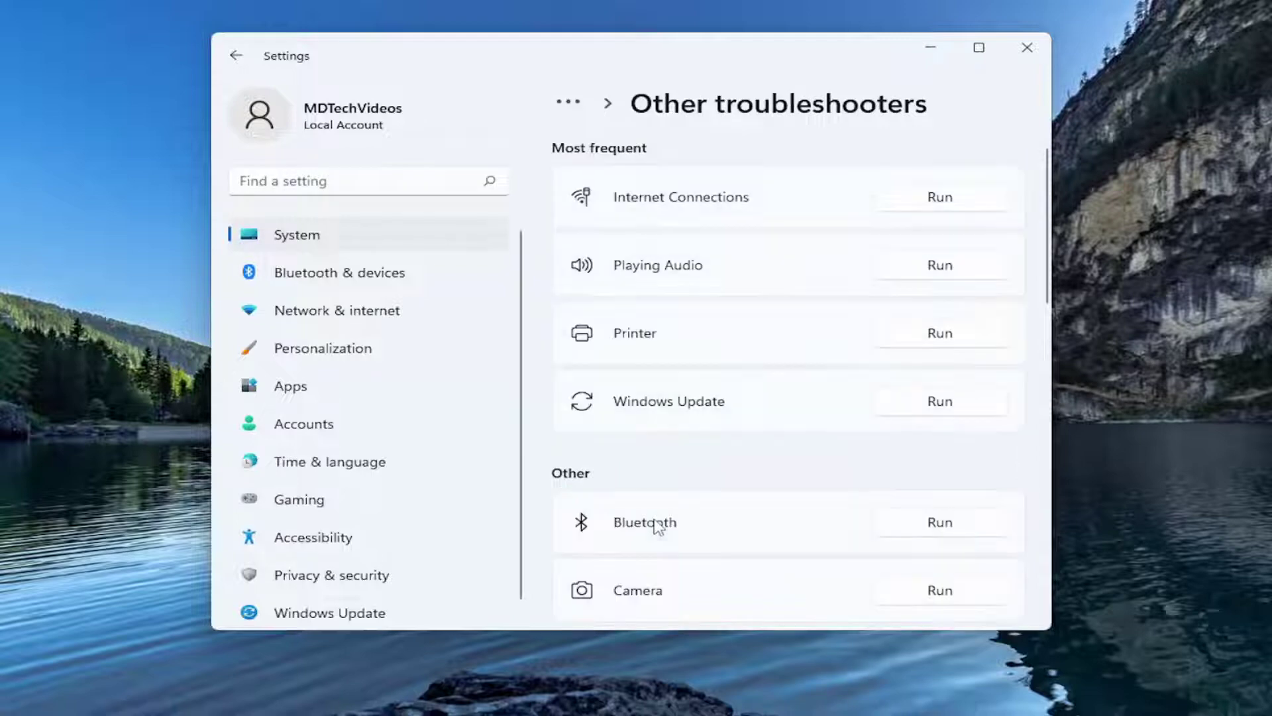
{"action": "scroll", "coordinate": [646, 477], "scroll_direction": "down", "scroll_amount": 3}
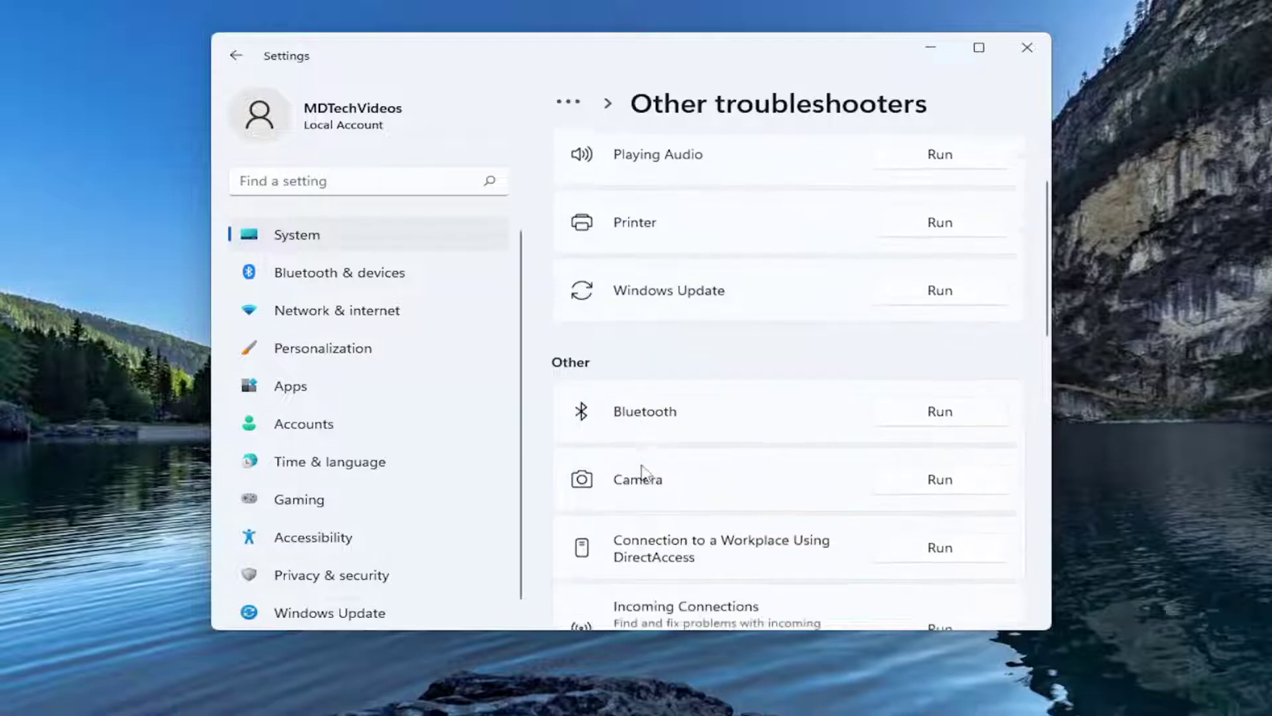
{"action": "scroll", "coordinate": [646, 477], "scroll_direction": "down", "scroll_amount": 3}
{"action": "scroll", "coordinate": [644, 473], "scroll_direction": "down", "scroll_amount": 3}
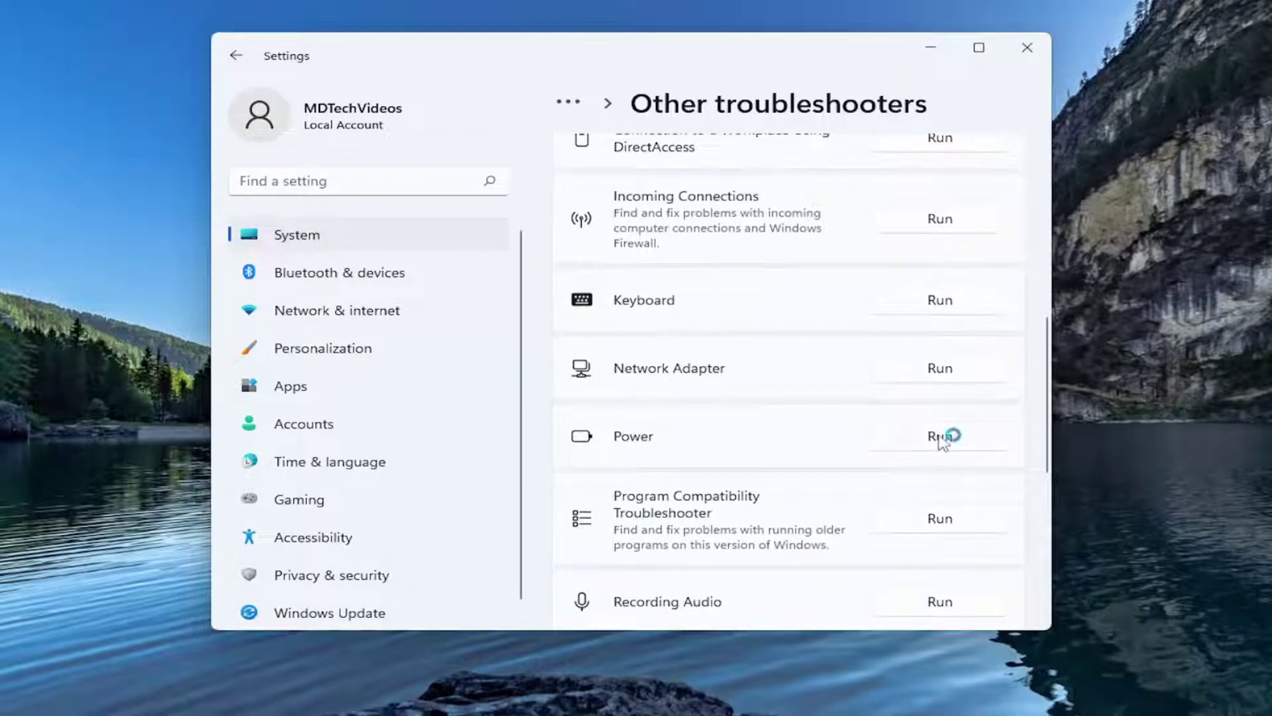
{"action": "left_click", "coordinate": [940, 435]}
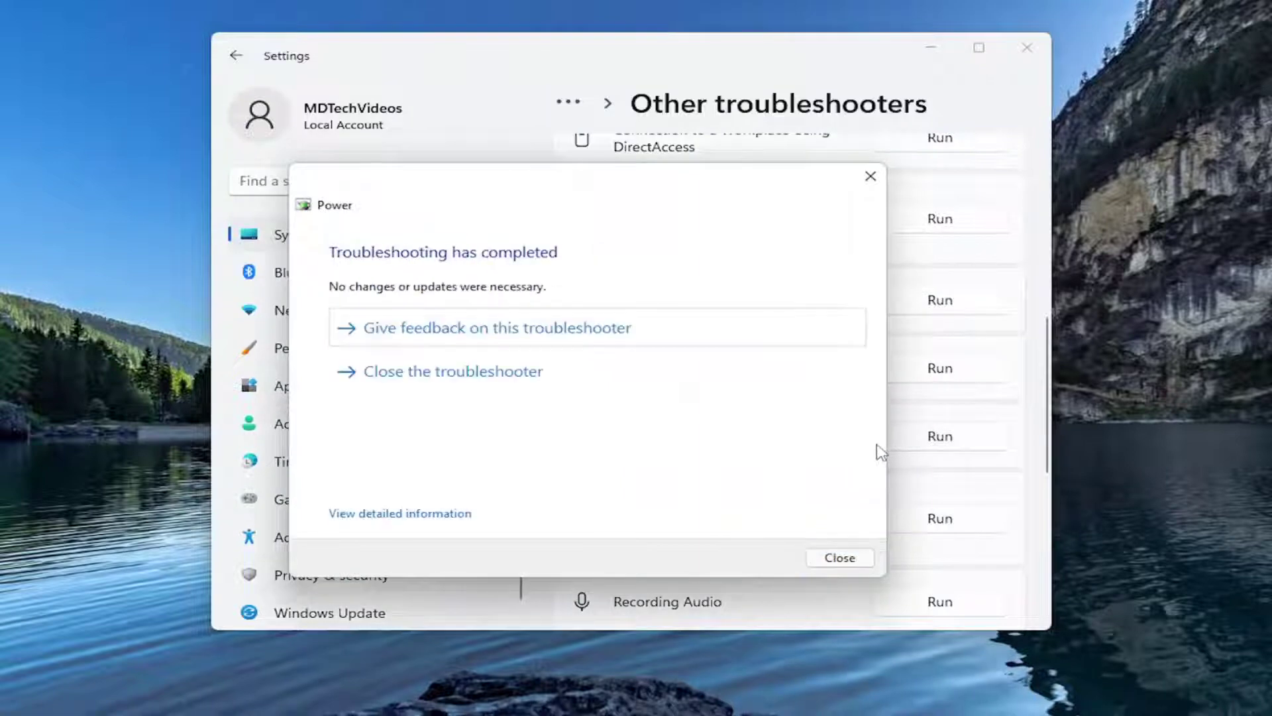
{"action": "left_click", "coordinate": [871, 176]}
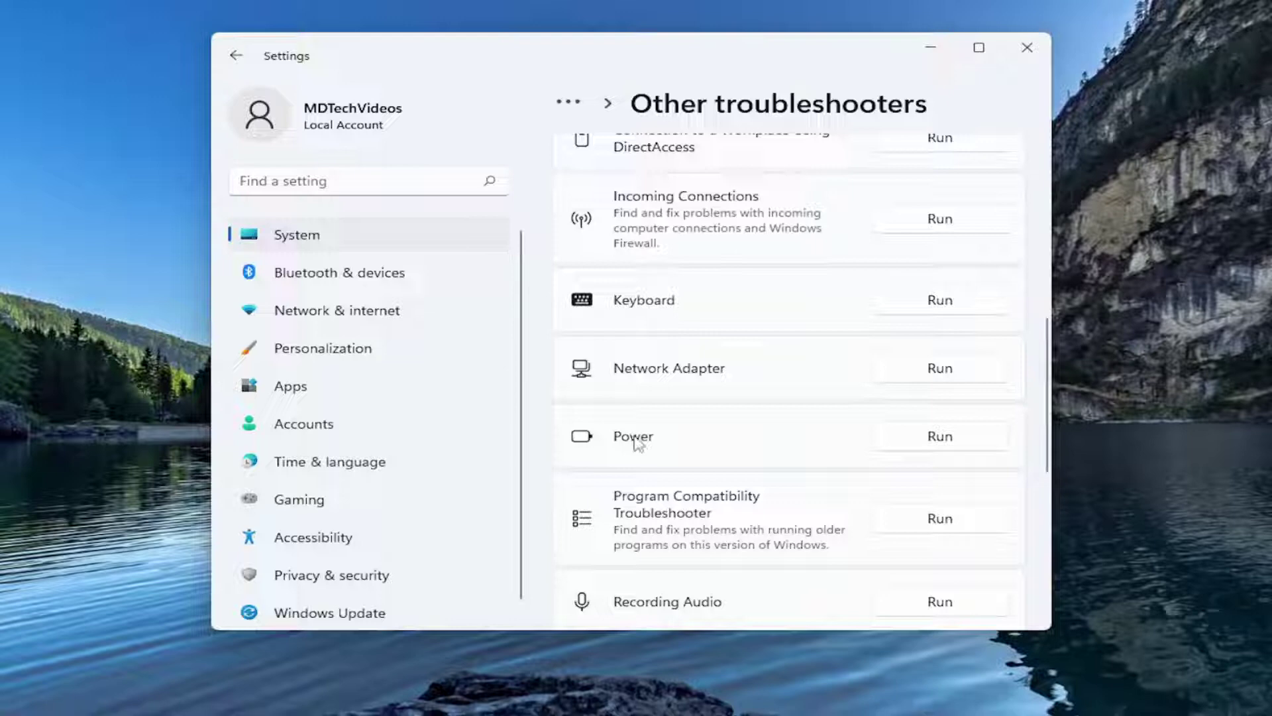
{"action": "left_click", "coordinate": [940, 436]}
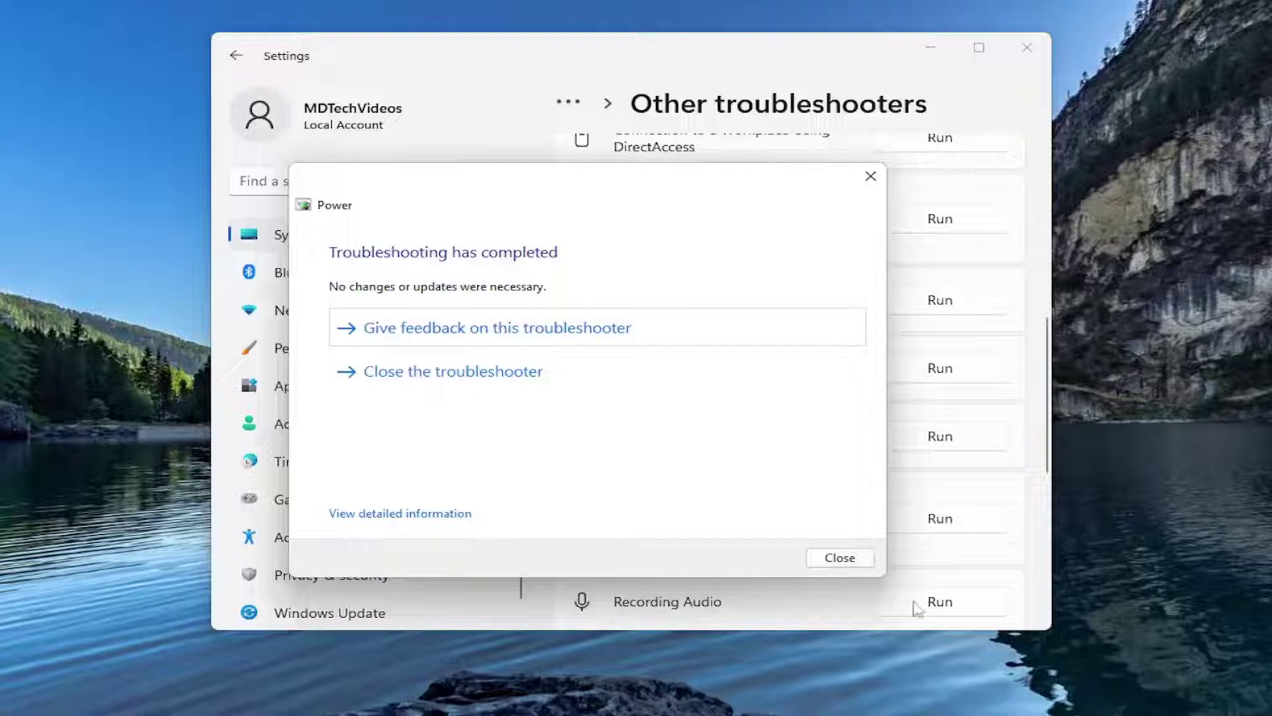
{"action": "left_click", "coordinate": [840, 558]}
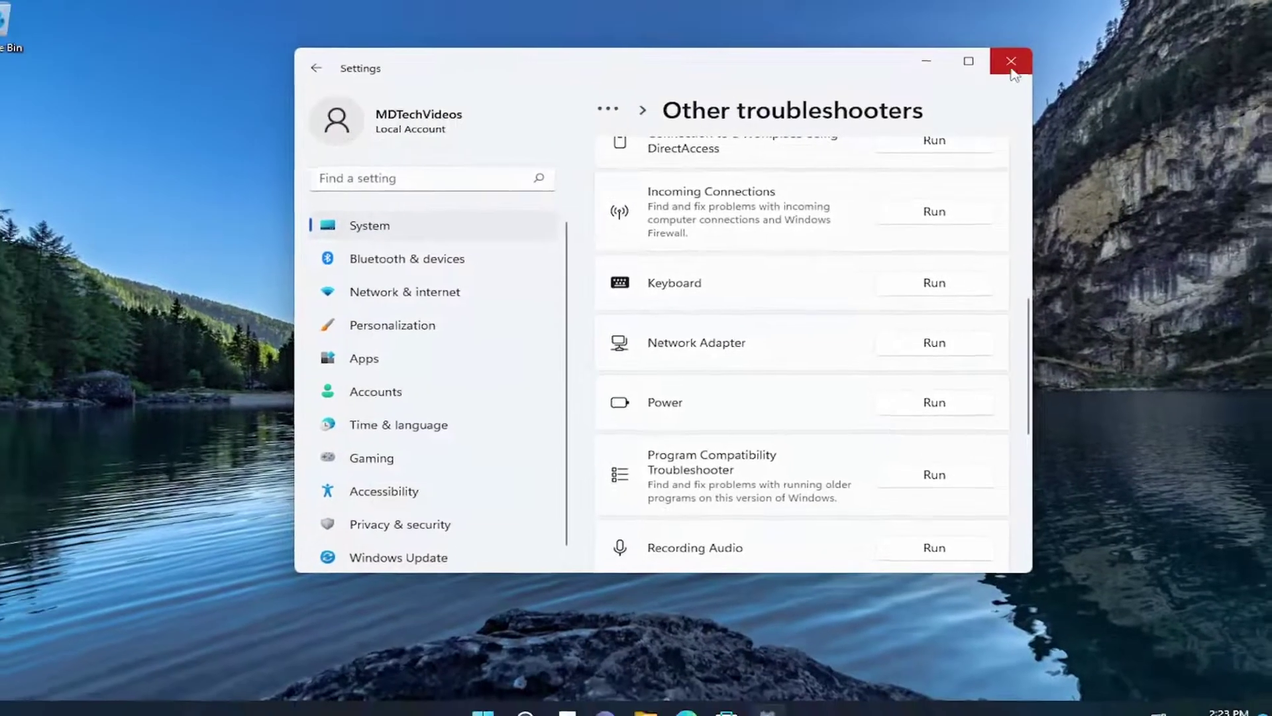
Close Settings and open the power plan editing page from Windows Search
{"action": "left_click", "coordinate": [1026, 47]}
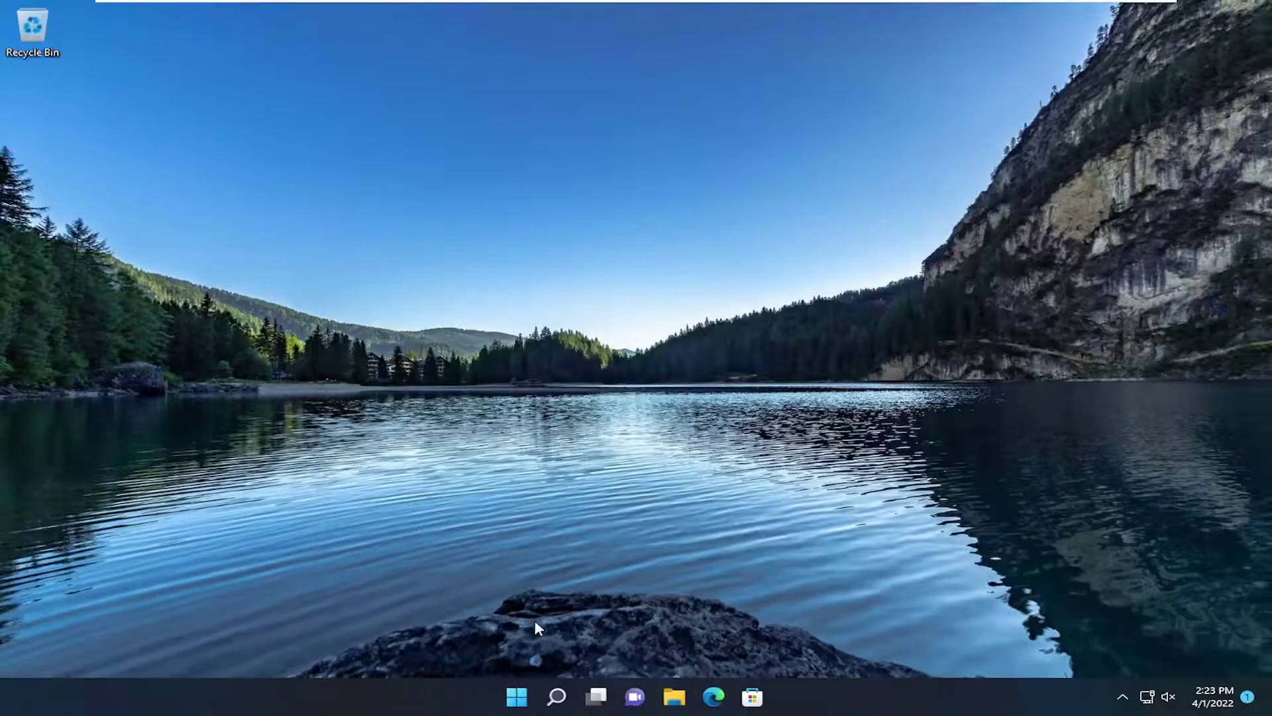
{"action": "left_click", "coordinate": [559, 695]}
{"action": "type", "text": "power"}
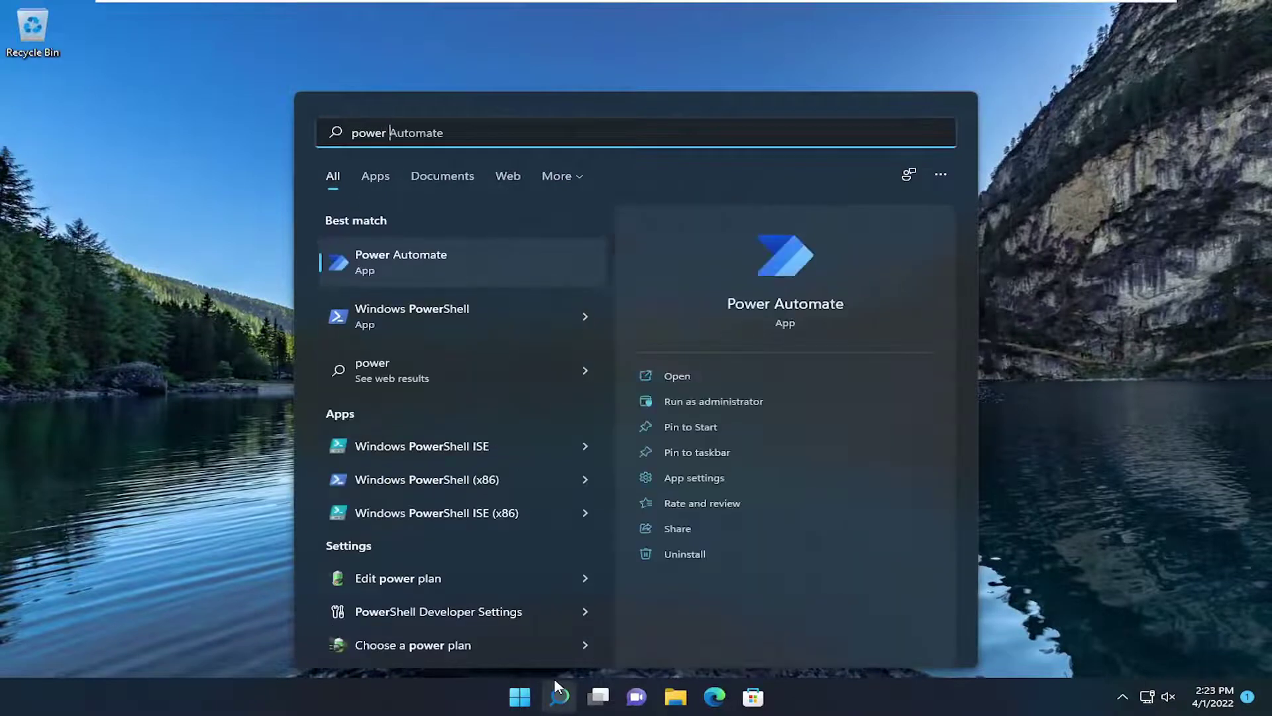
{"action": "type", "text": " plan"}
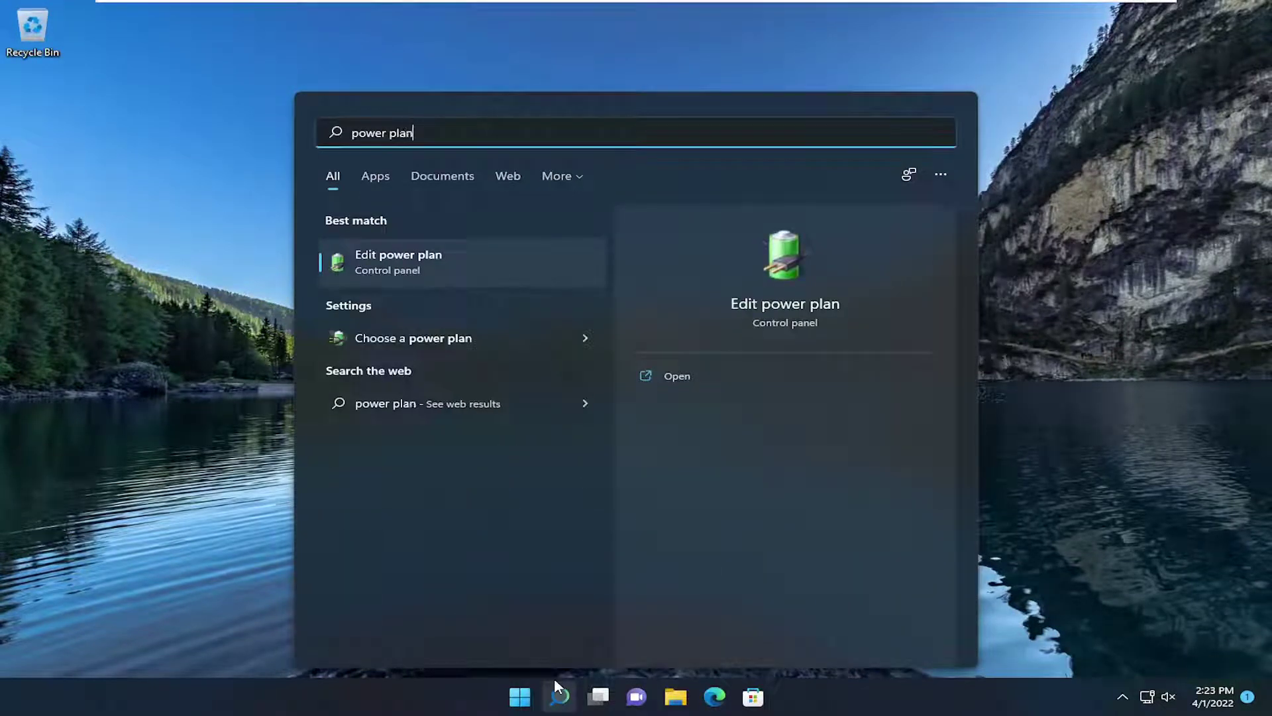
{"action": "left_click", "coordinate": [455, 266]}
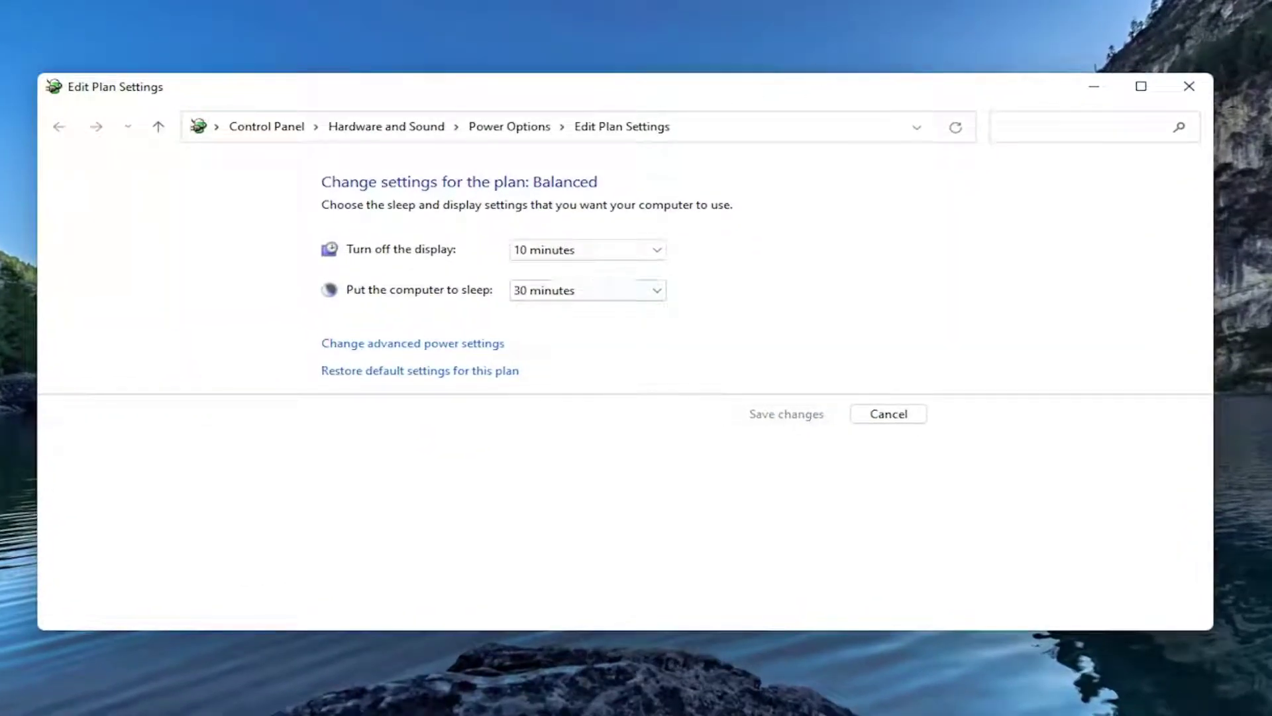
Open the Balanced plan's advanced power settings and centre the dialog on screen
{"action": "left_click", "coordinate": [412, 345]}
{"action": "mouse_move", "coordinate": [179, 29]}
{"action": "left_mouse_down"}
{"action": "mouse_move", "coordinate": [511, 93]}
{"action": "mouse_move", "coordinate": [569, 136]}
{"action": "left_mouse_up"}
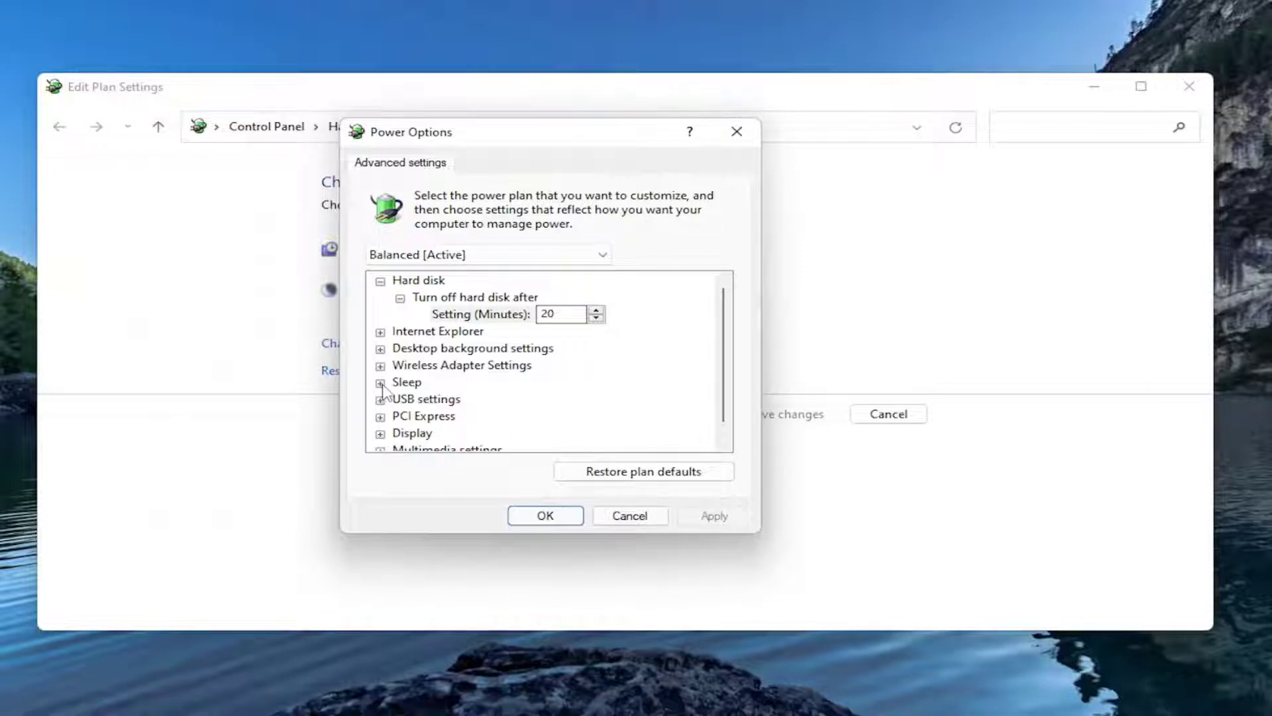
Set Sleep > Allow wake timers to Disable, then apply and confirm with OK
{"action": "left_click", "coordinate": [379, 383]}
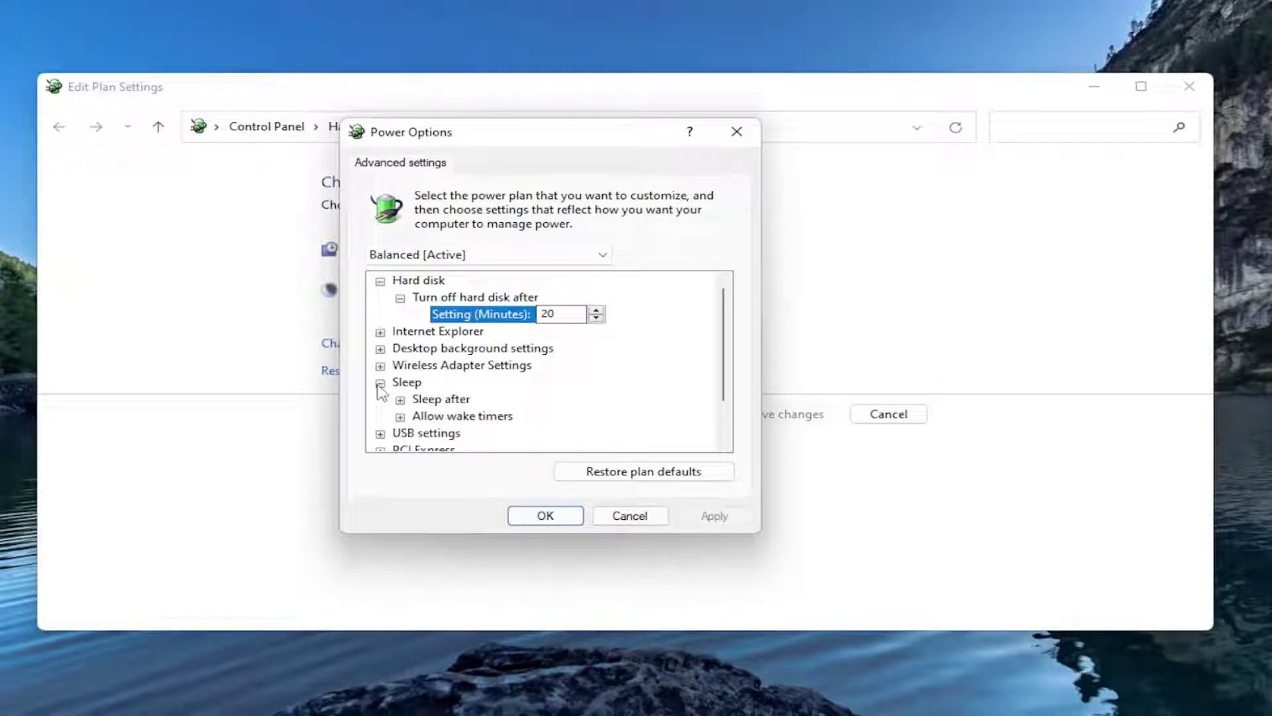
{"action": "left_click", "coordinate": [400, 416]}
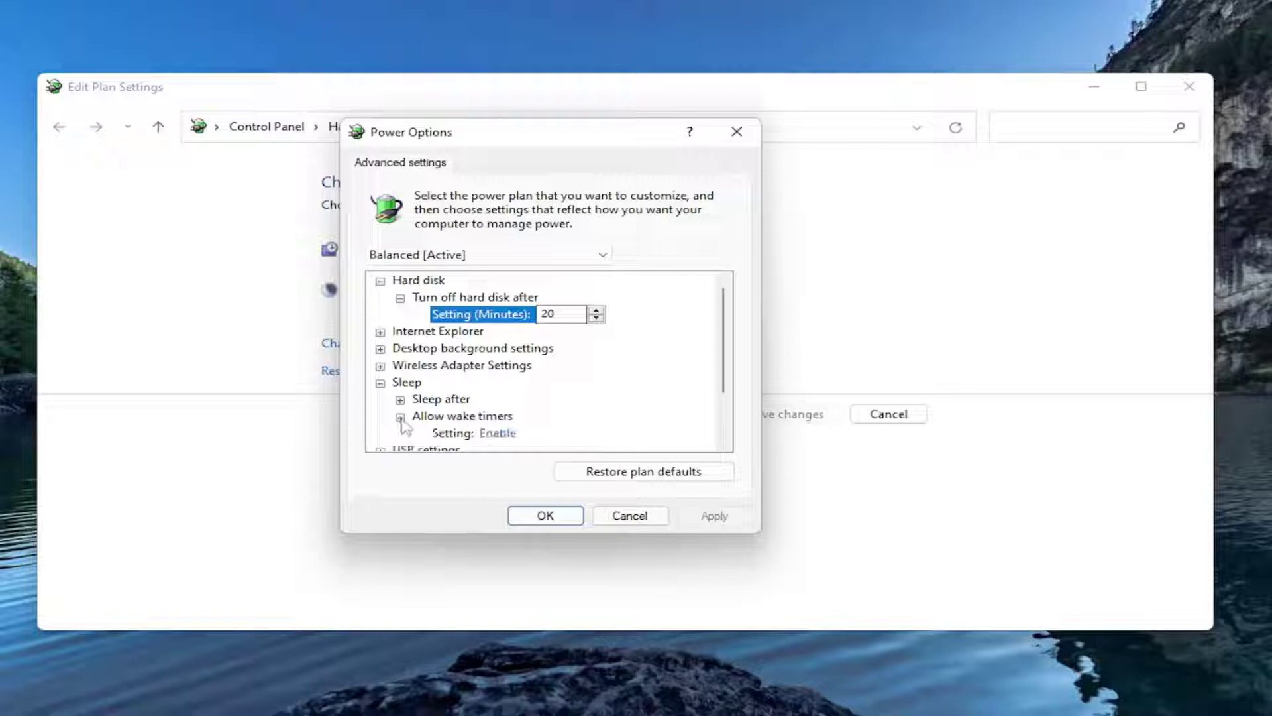
{"action": "scroll", "coordinate": [468, 427], "scroll_direction": "down", "scroll_amount": 1}
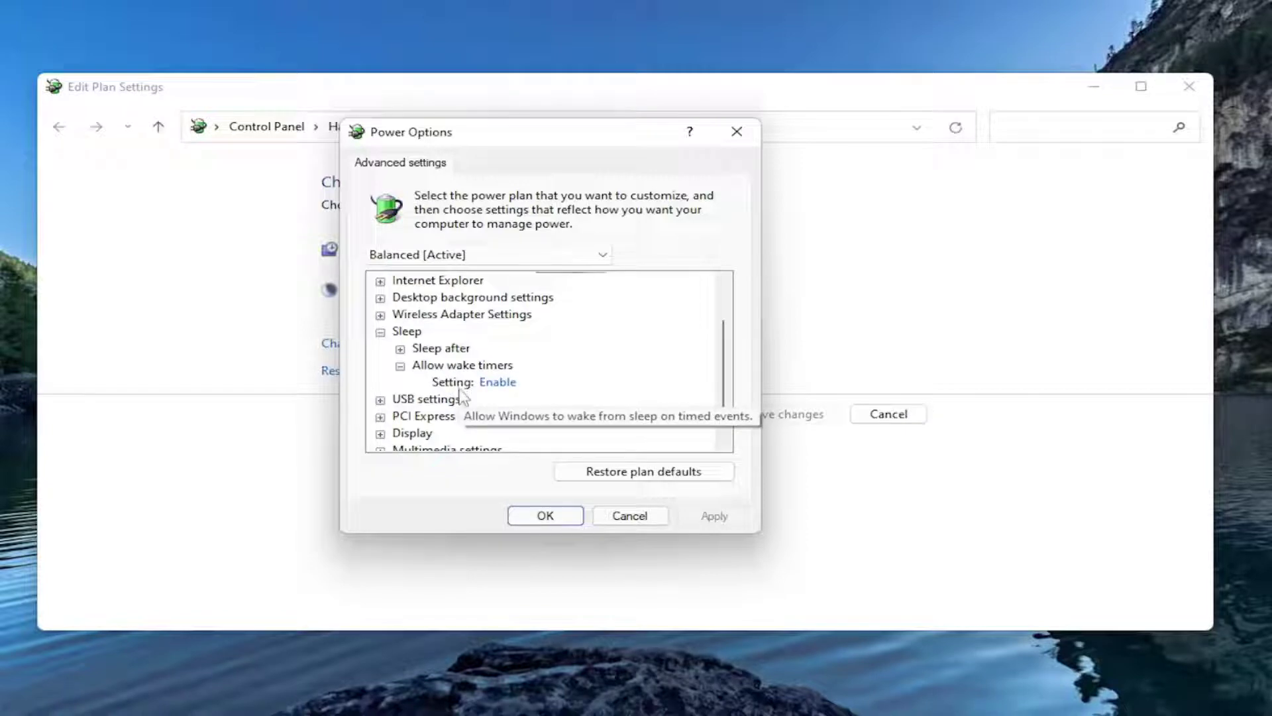
{"action": "left_click", "coordinate": [497, 383]}
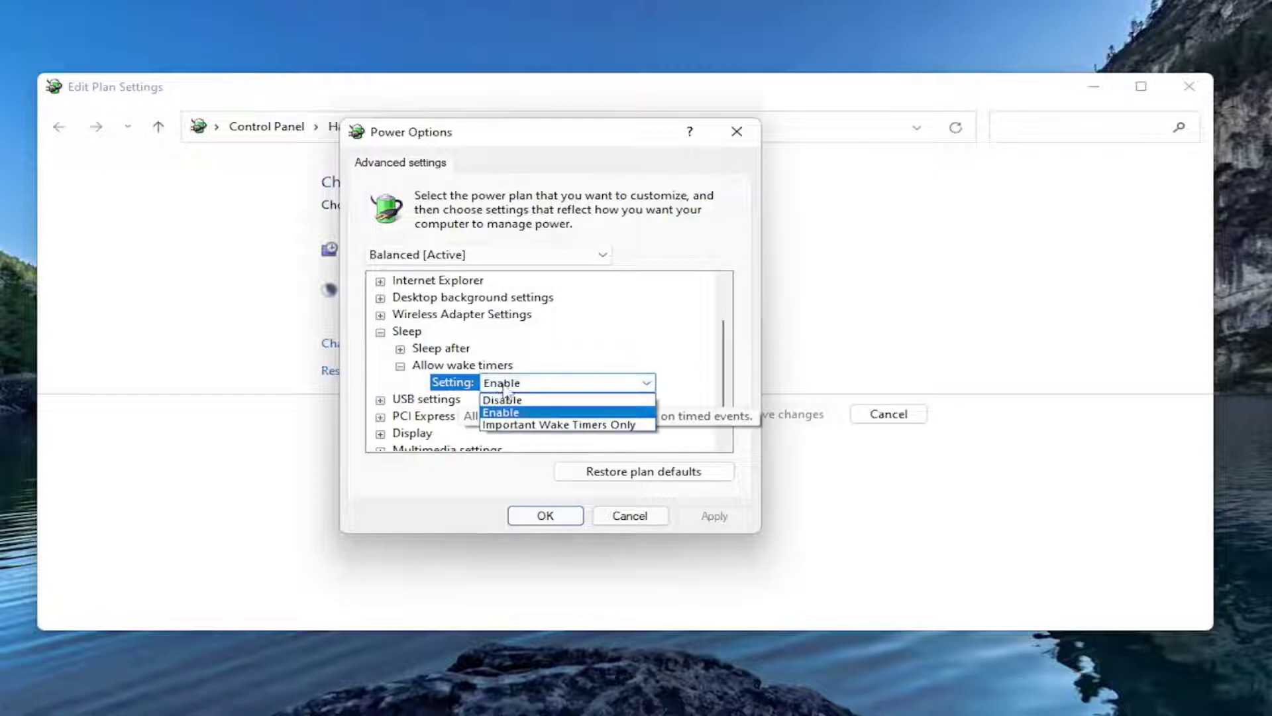
{"action": "left_click", "coordinate": [502, 412]}
{"action": "left_click", "coordinate": [522, 383]}
{"action": "left_click", "coordinate": [522, 399]}
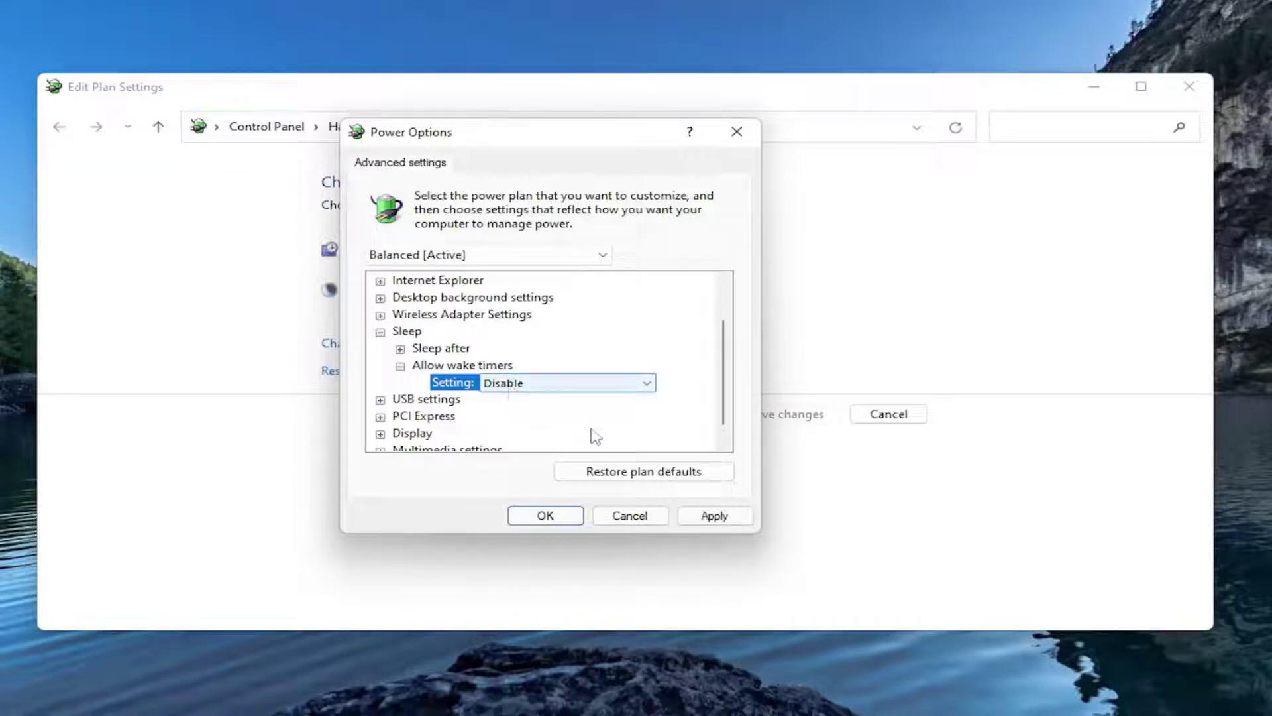
{"action": "left_click", "coordinate": [715, 516]}
{"action": "left_click", "coordinate": [544, 515]}
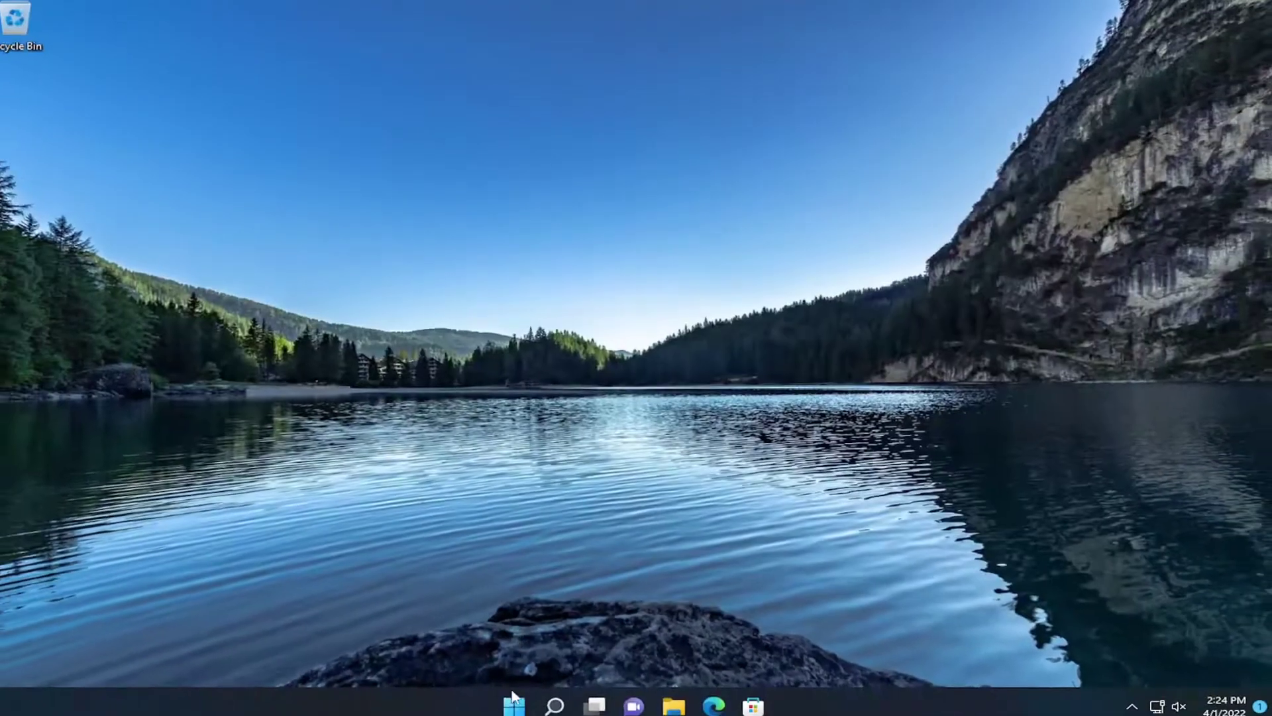
Right-click Start to bring up the menu with Shut down or sign out options
{"action": "right_click", "coordinate": [515, 704]}
{"action": "mouse_move", "coordinate": [504, 633]}
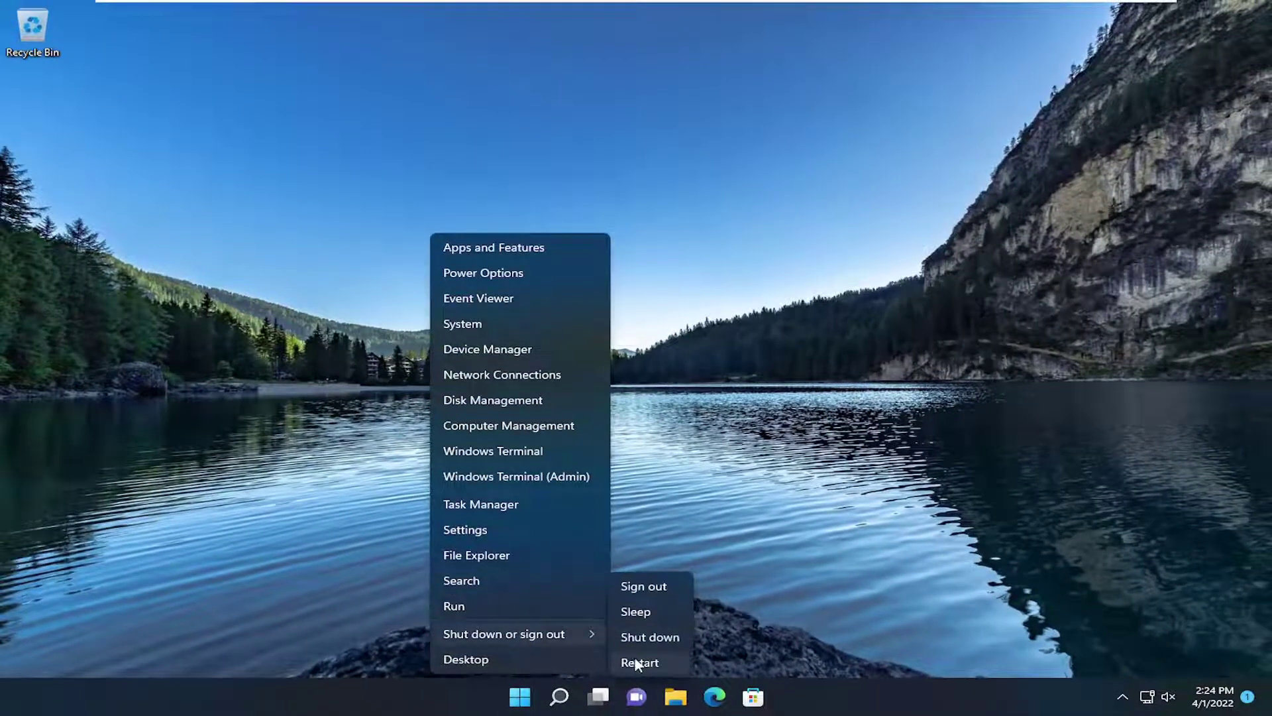